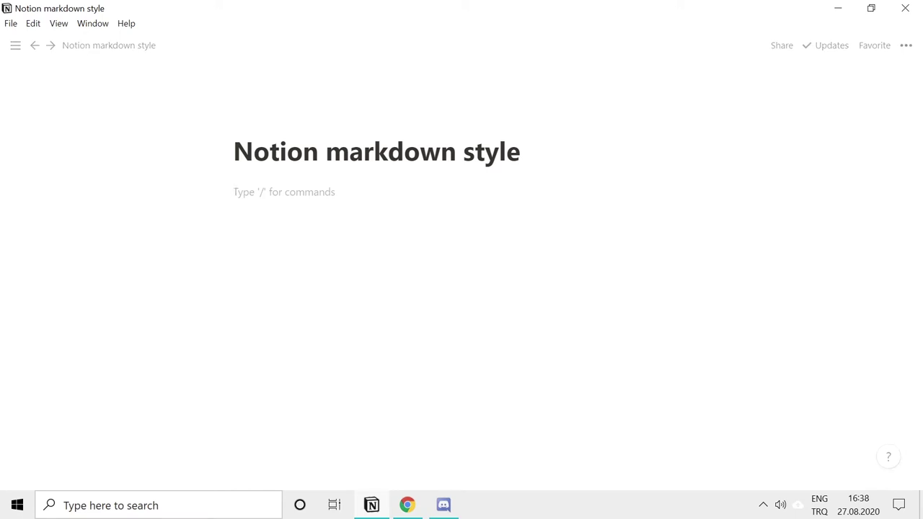
Begin the first body line of the page with the text 'this is'
text(this is)
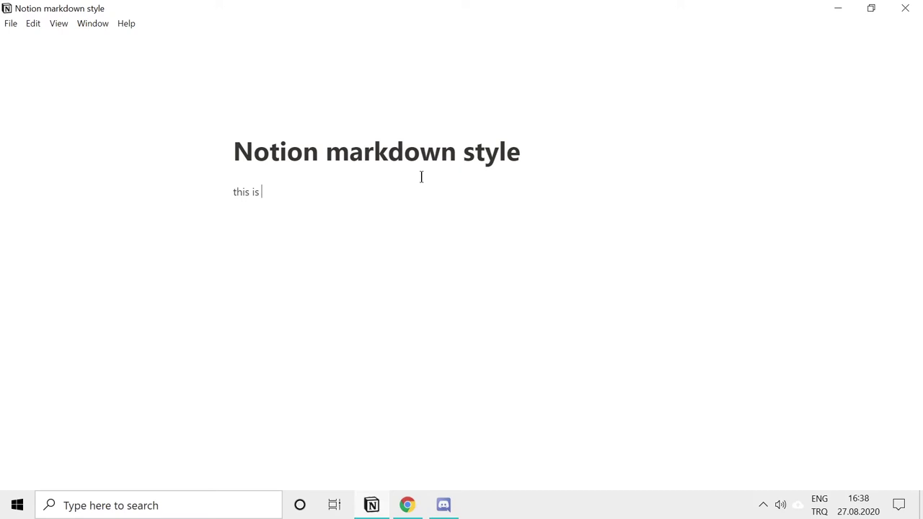
Add the lines 'this is **bold**' and 'this is *italic*', then begin 'this is ~strikethorugh'
text(**bold**)
key(Return)
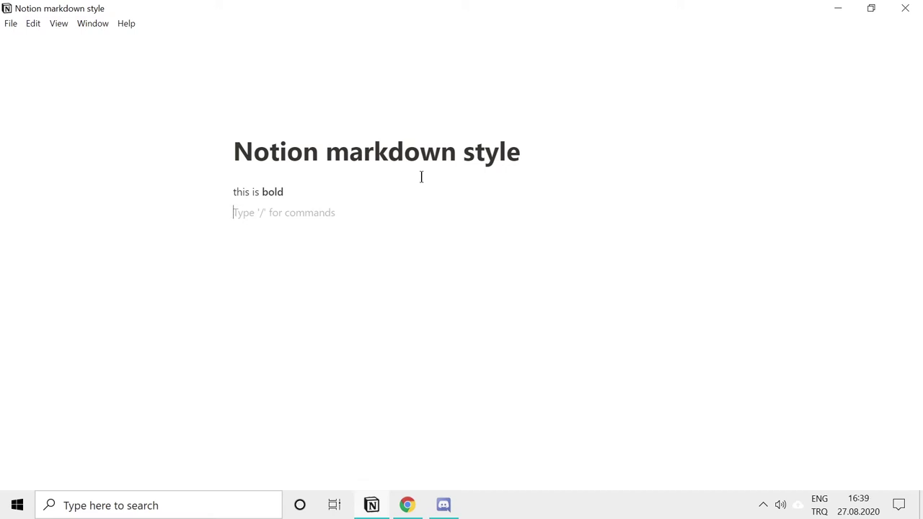
text(this is )
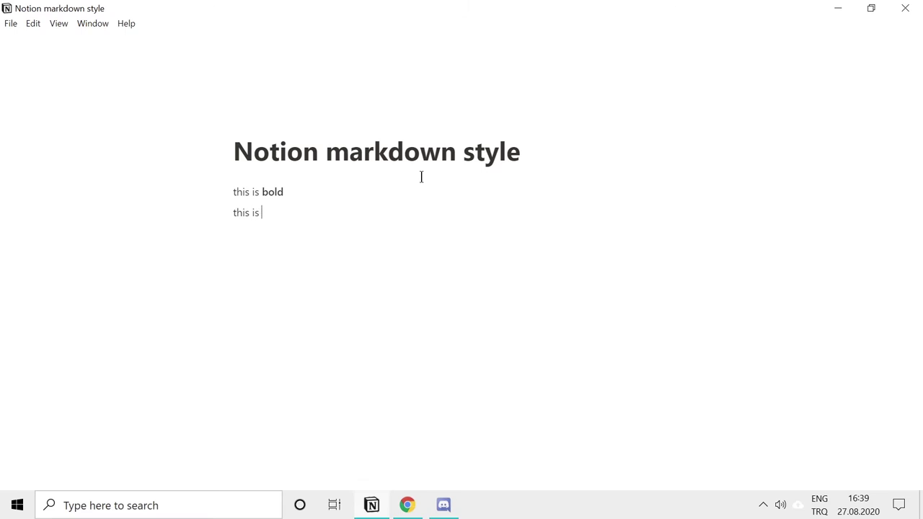
text(*italic*)
key(Return)
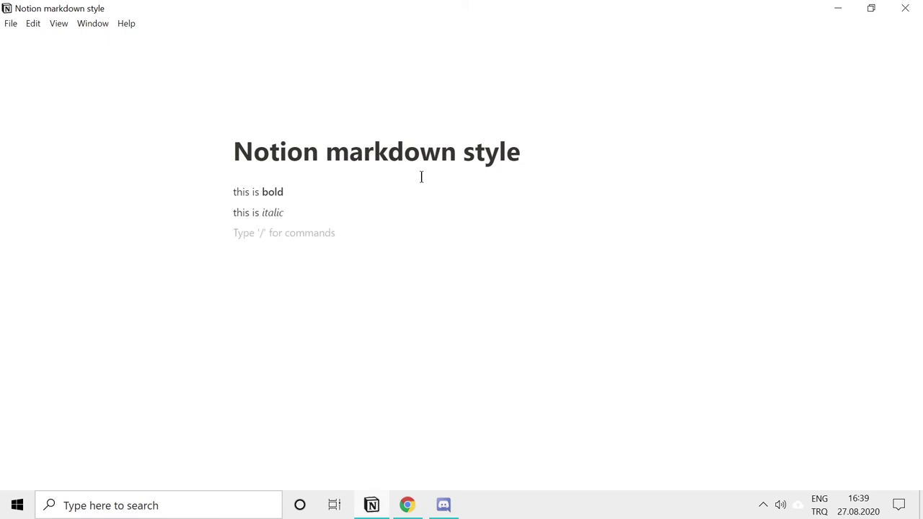
text(this is)
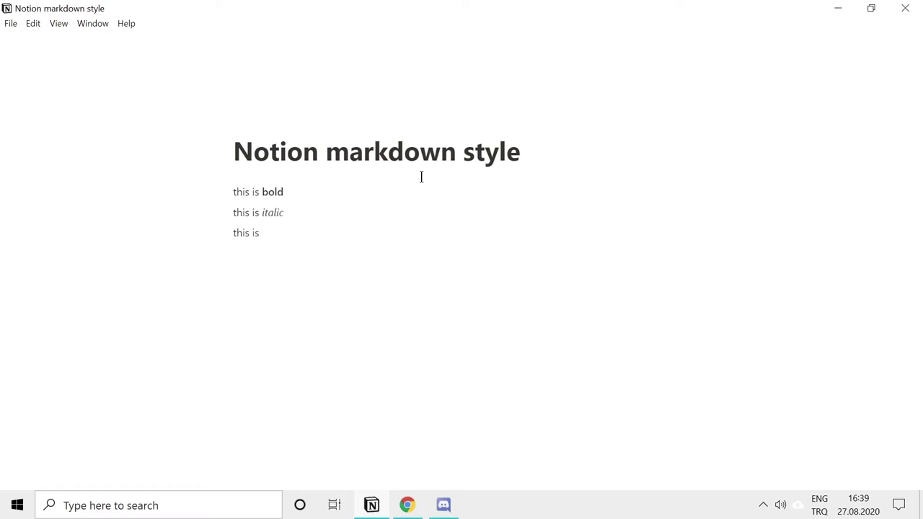
text( ~strikethorugh)
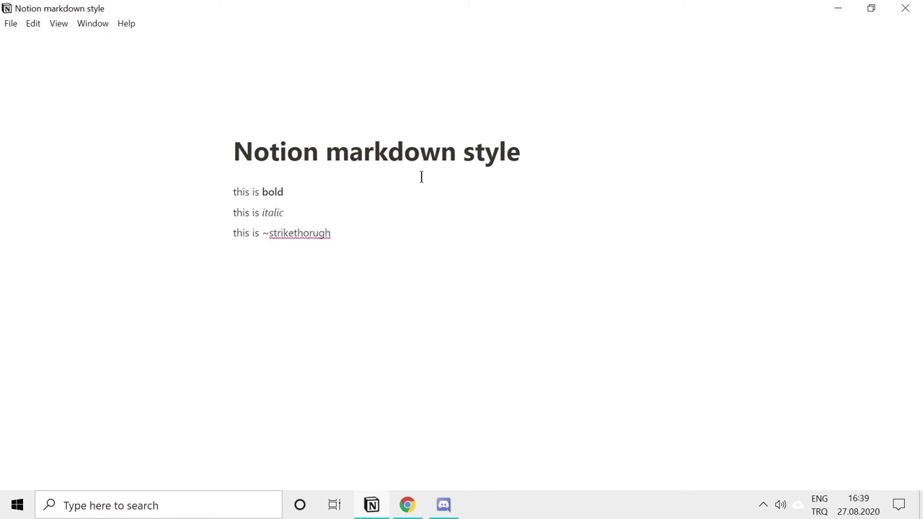
Correct the typo to 'strikethrough' and close it with ~ so it appears struck through
click(319, 233)
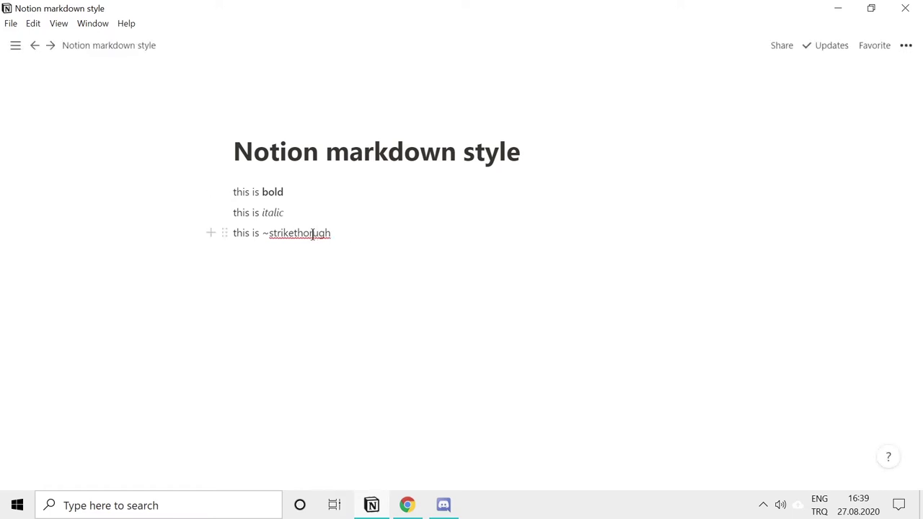
key(BackSpace)
key(BackSpace)
key(BackSpace)
text(rou)
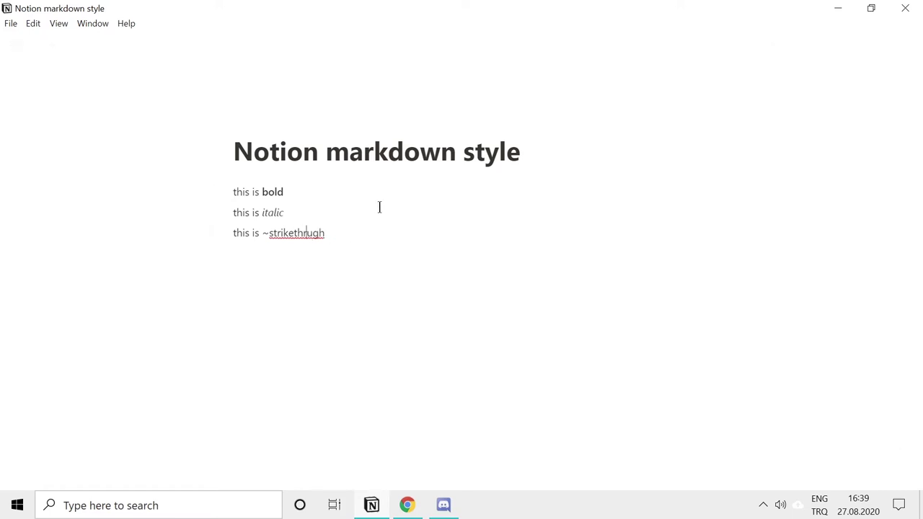
key(End)
text(~)
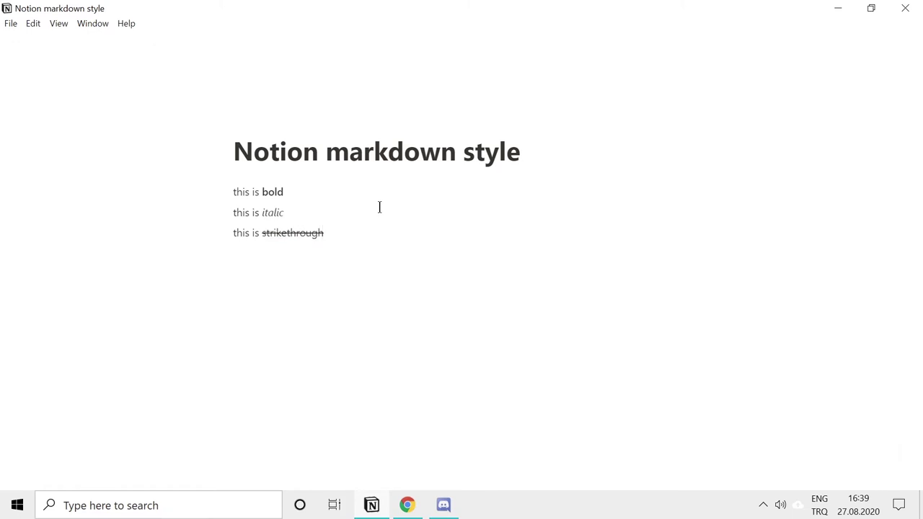
Start a new line 'this is `inline' and select the backtick before 'inline'
key(Return)
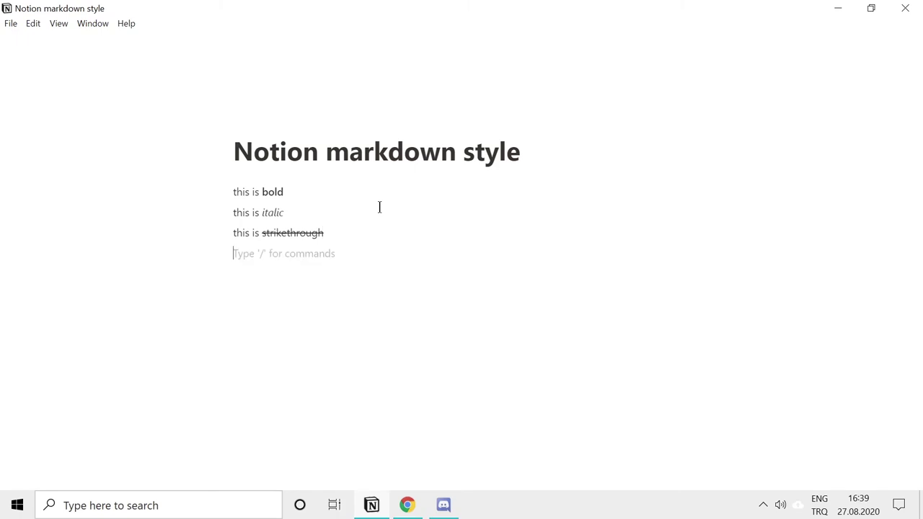
text(this is )
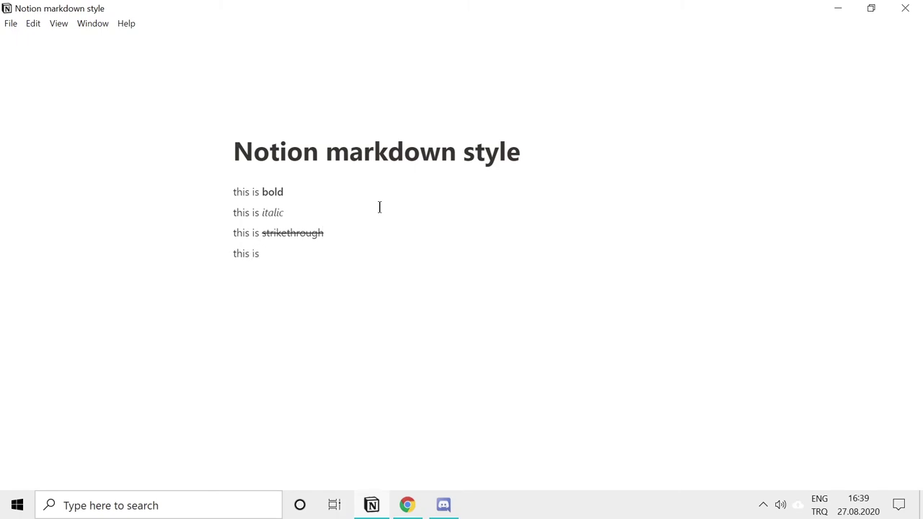
text(`inline)
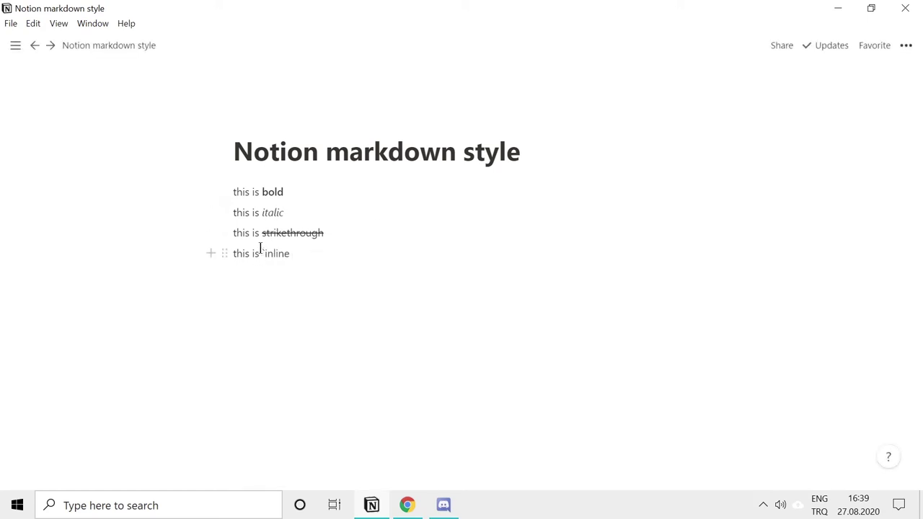
drag(260, 248, 266, 250)
Finish the line as 'this is `inline` code' and add a --- divider below it
click(292, 253)
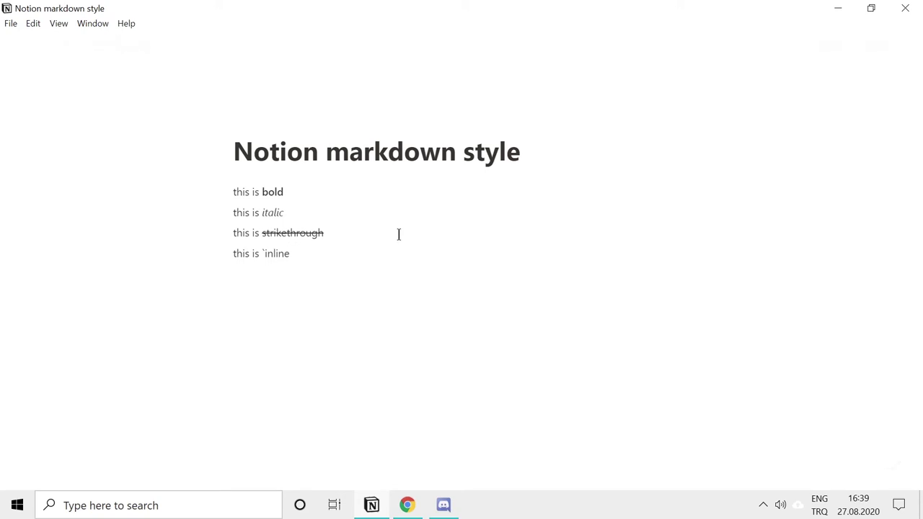
text(` co)
key(BackSpace)
text(ode)
key(Return)
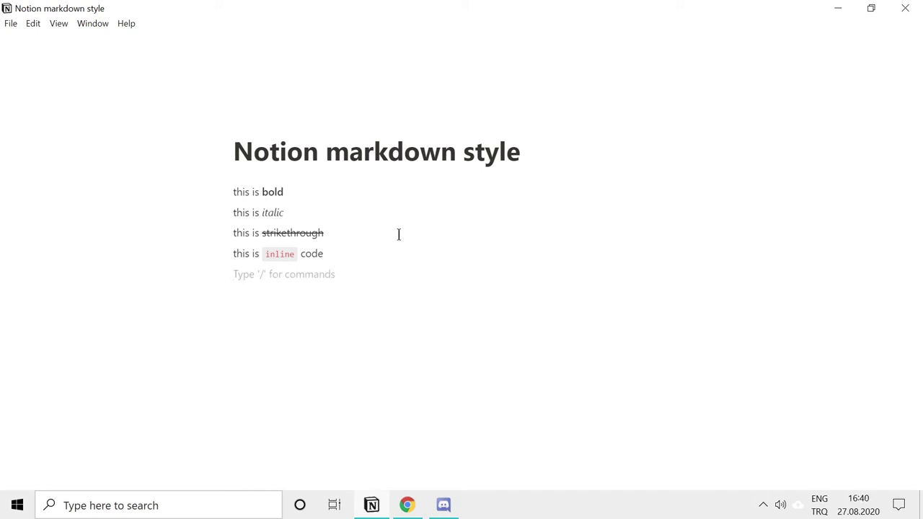
text(---)
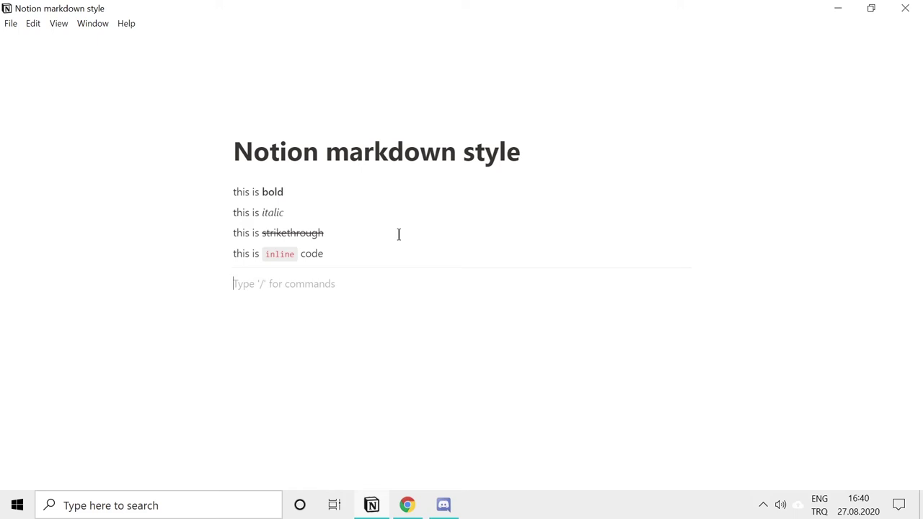
Add a '* + -' line and a 'bullet' list item, fixing the 'bulelt' typo
text(* + )
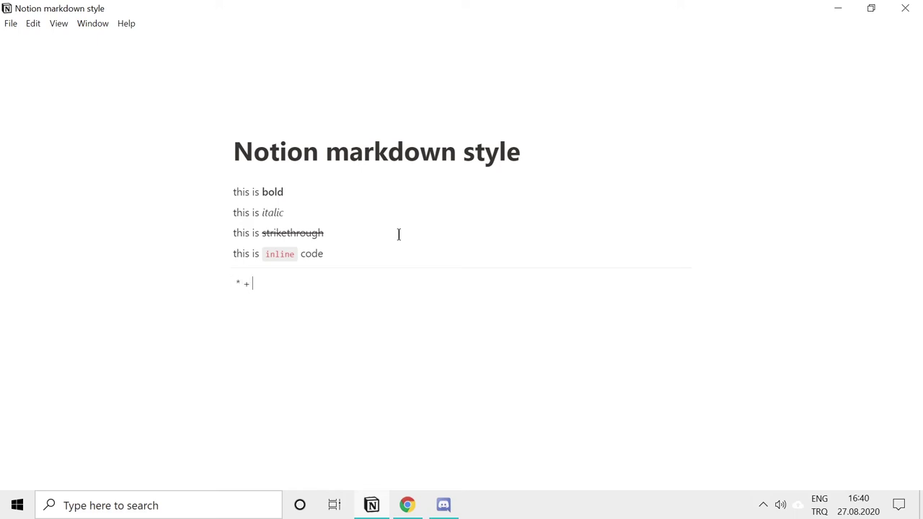
text(-)
key(Return)
text(- )
text(bulelt)
key(Return)
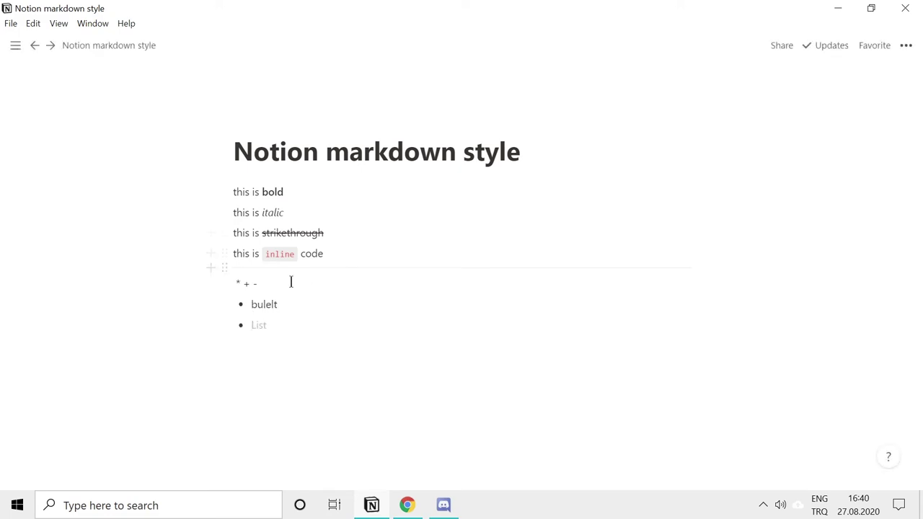
double_click(270, 303)
text(bullet)
click(273, 325)
key(BackSpace)
Add numbered items '1. numbered' and '2. list', then start a '> toggle' block
text(1)
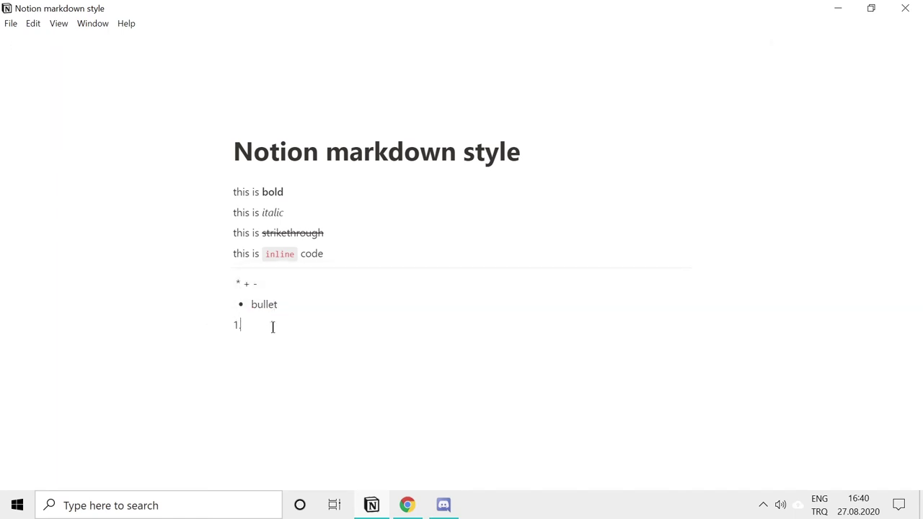
text(. )
text(numbered)
key(Return)
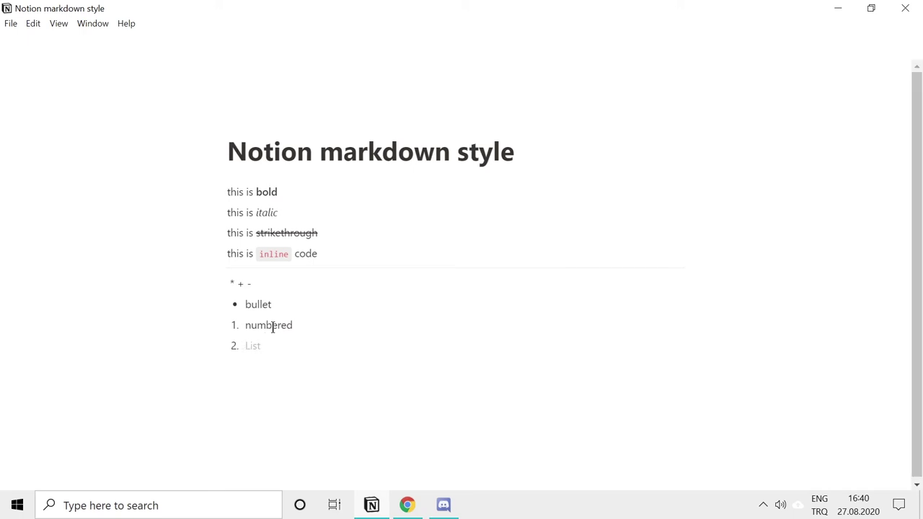
key(BackSpace)
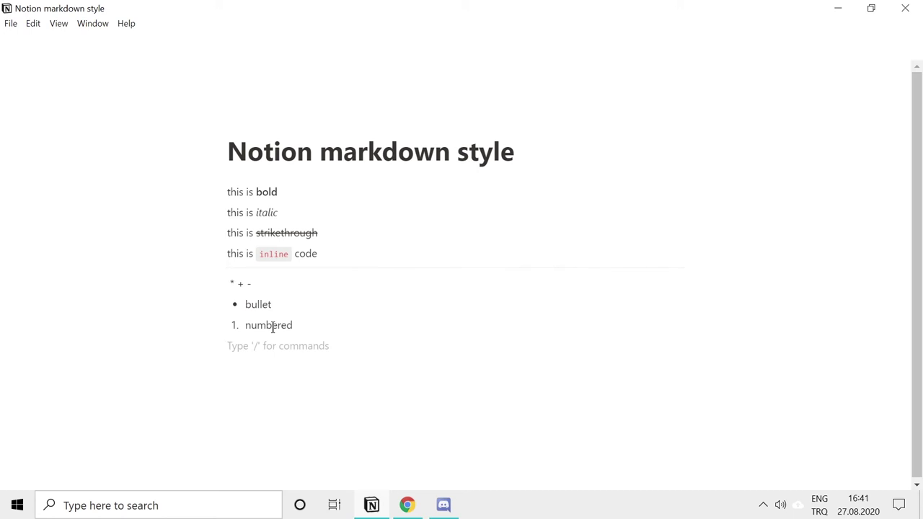
text(1.)
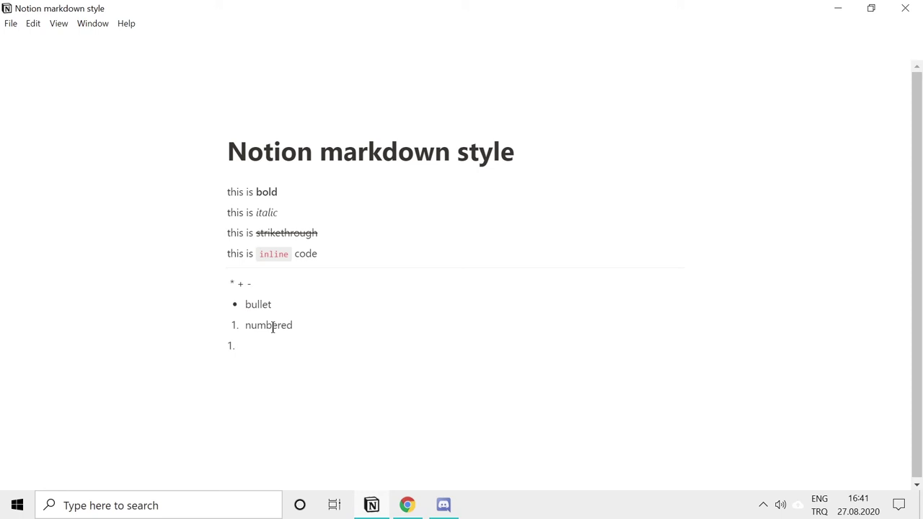
key(BackSpace)
key(BackSpace)
text(2. )
text(list)
key(Return)
key(Return)
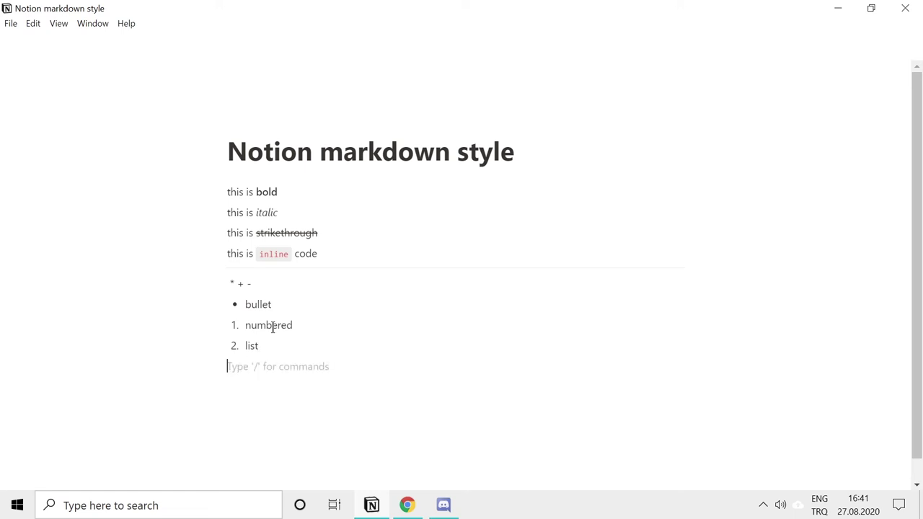
text(> )
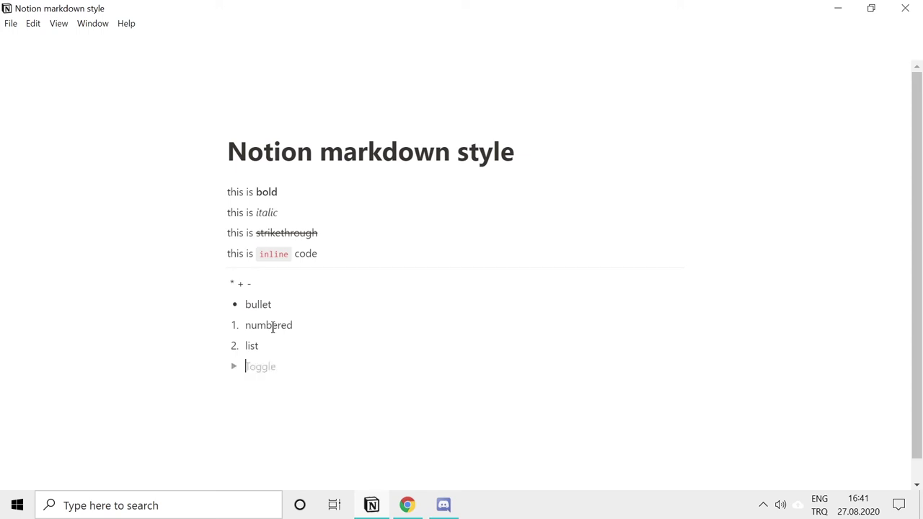
text(toggle)
Add a '[]checkbox' to-do below the toggle and leave it ticked as done
key(Return)
key(Return)
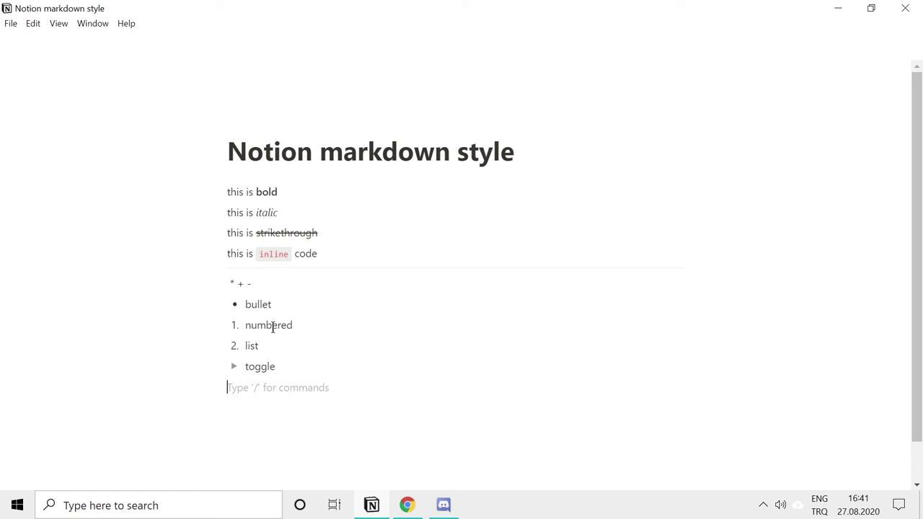
text([])
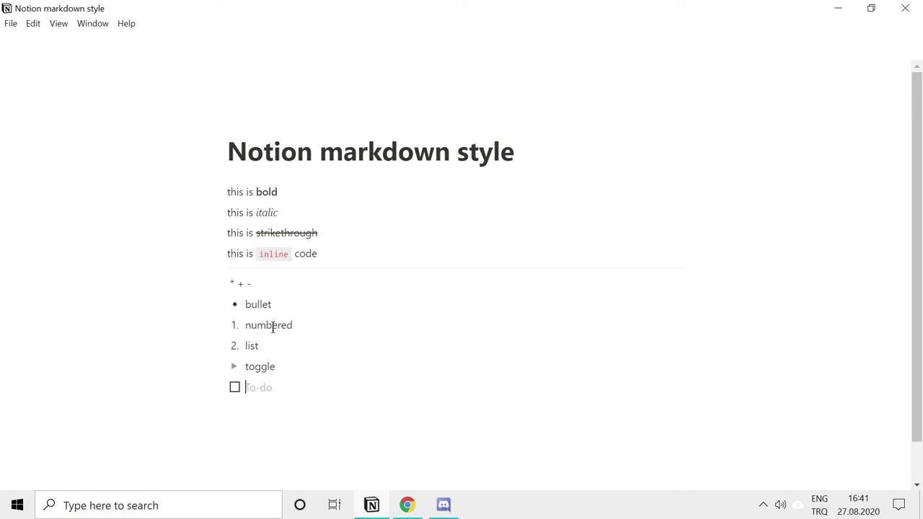
text(checkbox)
click(234, 389)
click(235, 389)
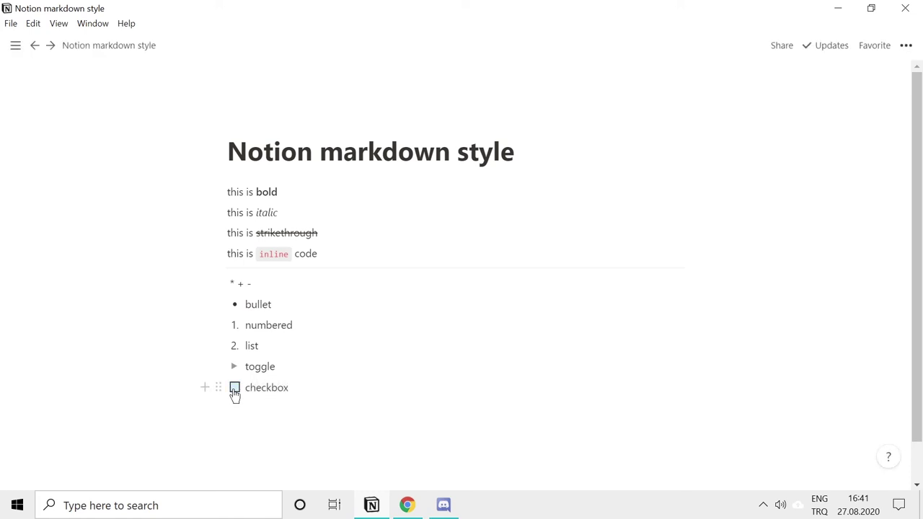
click(234, 389)
click(235, 389)
click(235, 389)
key(Return)
Type '# heading 1', '## heading 2' and '### heading 3' as successive heading blocks
key(BackSpace)
text(# h)
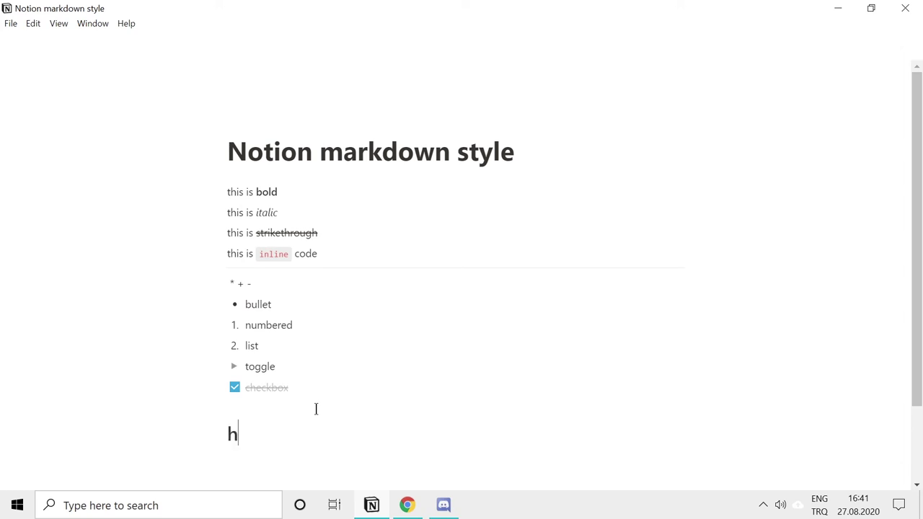
text(1)
key(BackSpace)
text(eading 1)
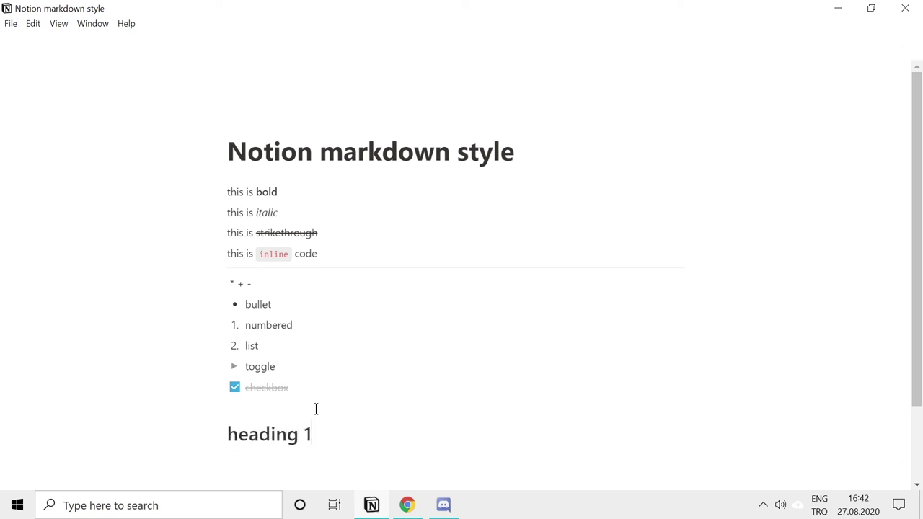
key(Return)
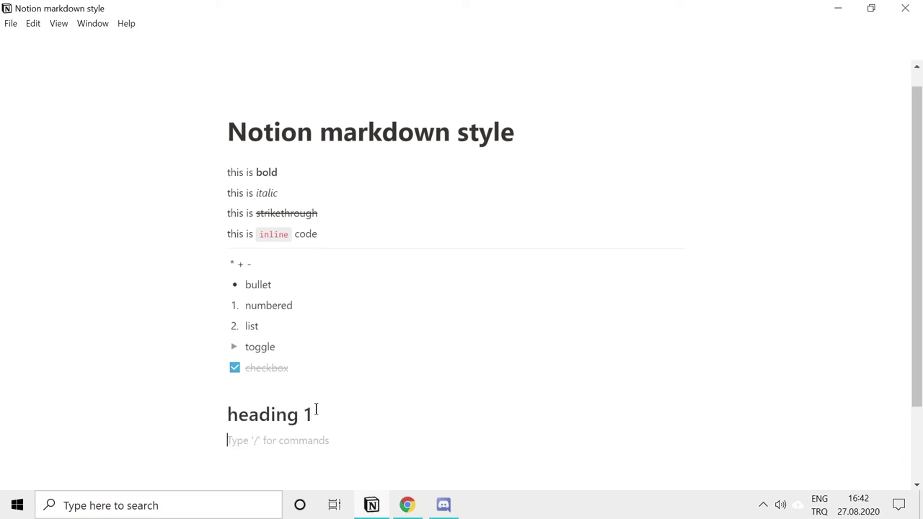
text(## hea)
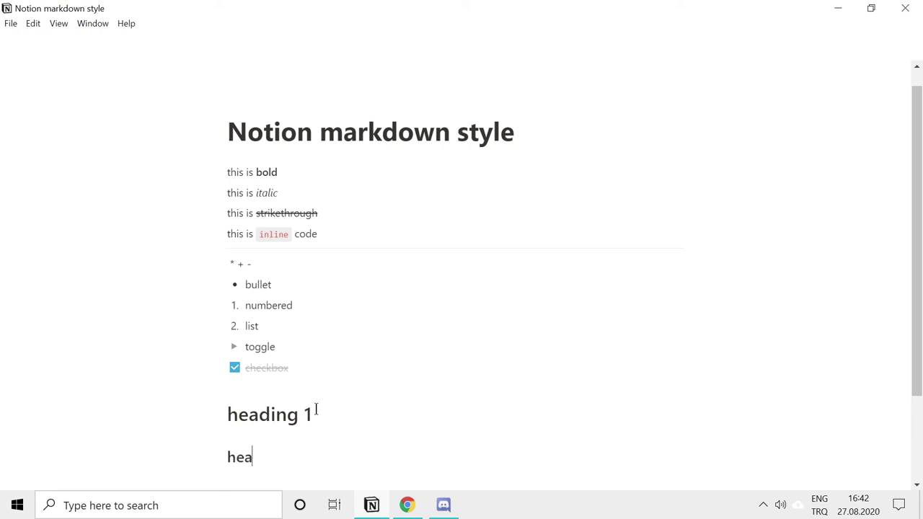
text(ding 2)
key(Return)
text(##)
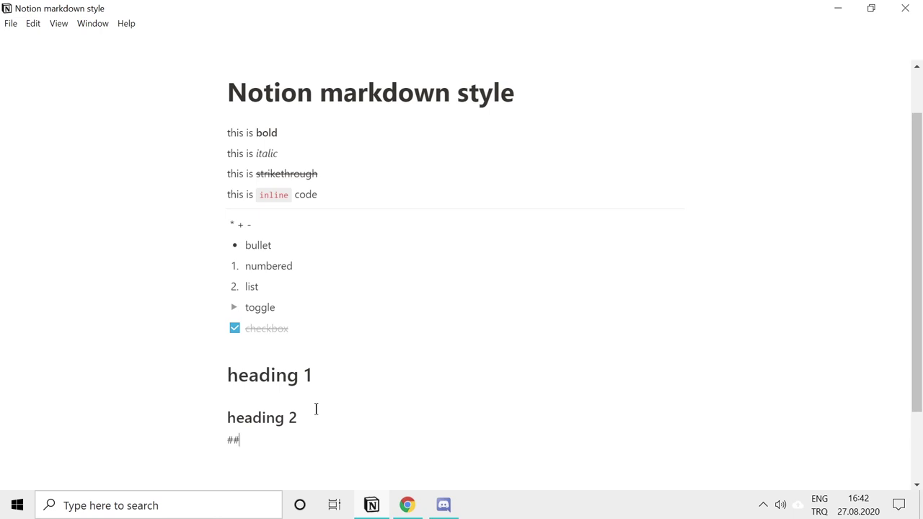
text(# heading 3)
key(Return)
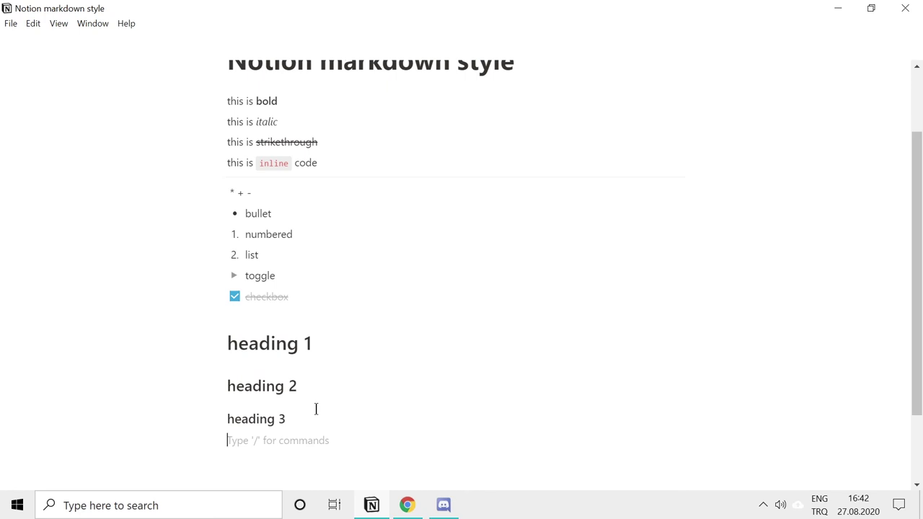
Use the " shortcut to enter the quote 'Whatever you type in becomes a quote.', fixing typos
text(" )
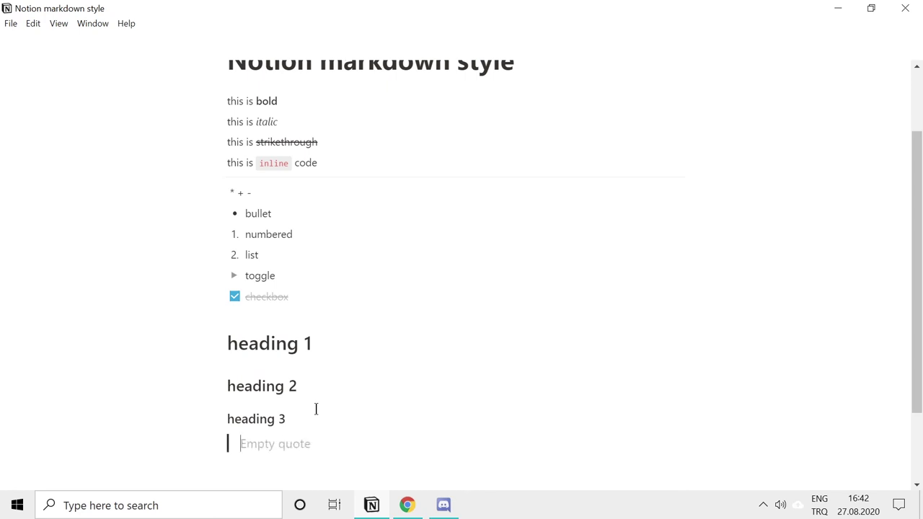
text(Whatev)
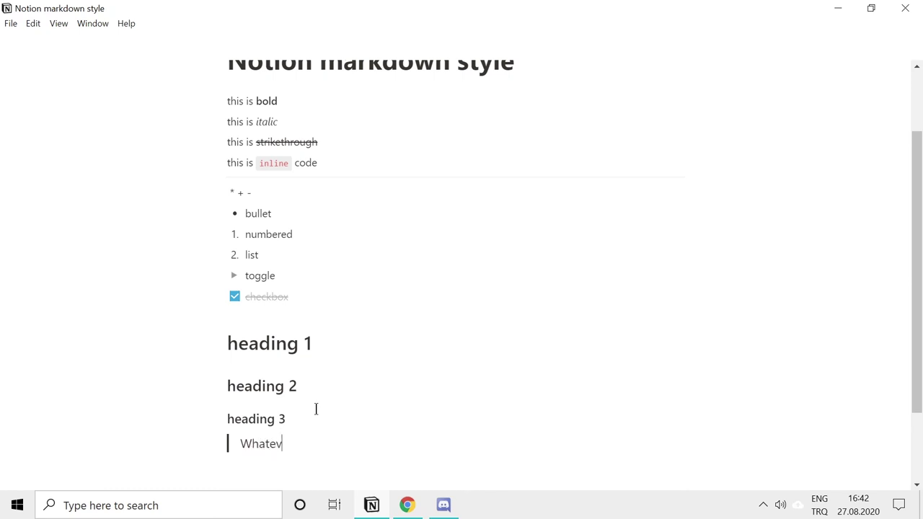
text(er you type in becomes a )
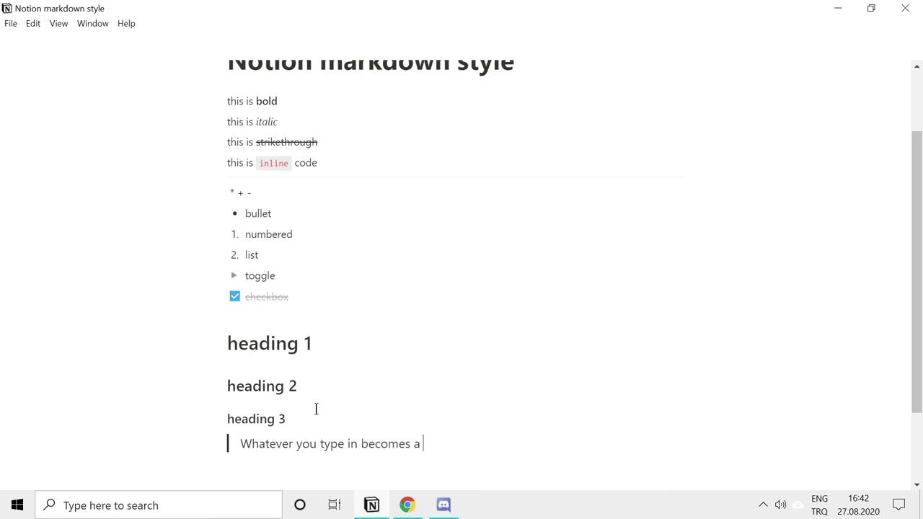
text(quote.)
scroll(405, 357, down, 1)
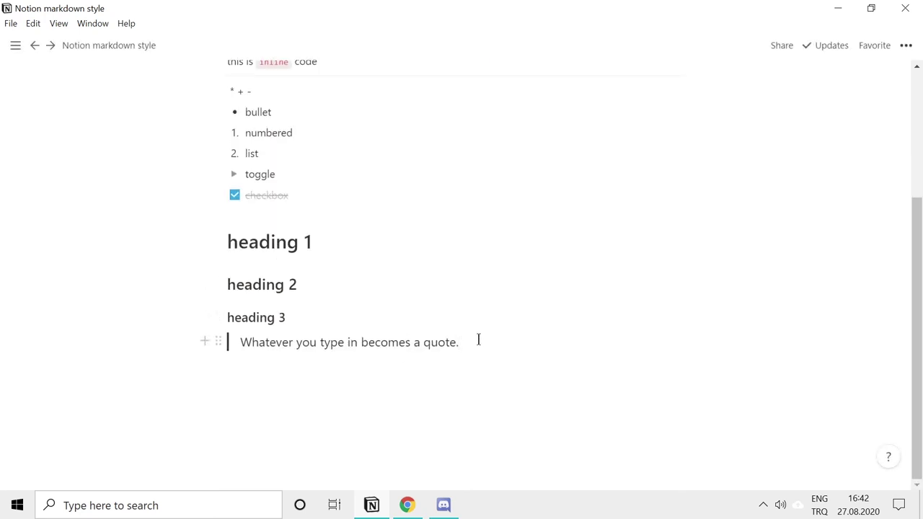